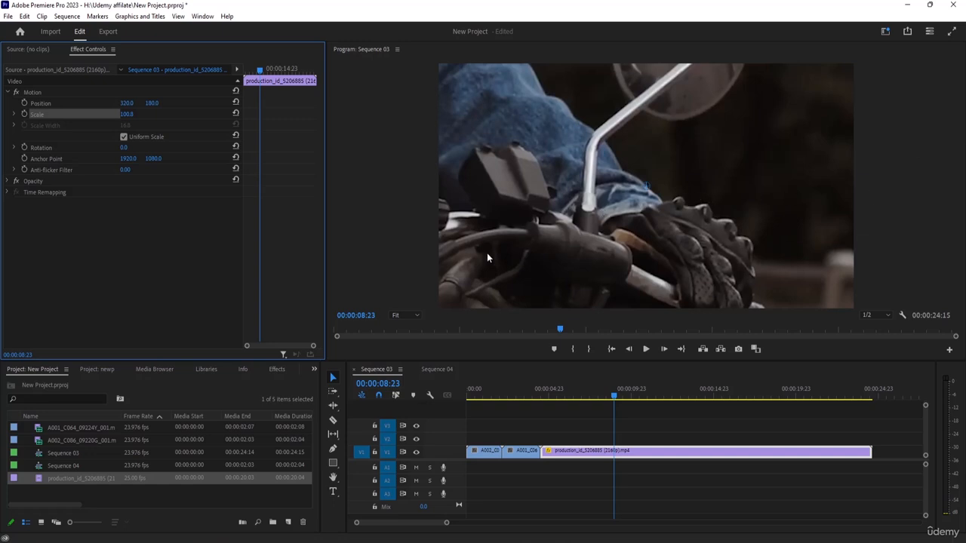
Step: Move the playhead of Sequence 03 back to 00:00:07:03 within the motorcycle clip
left_click(462, 157)
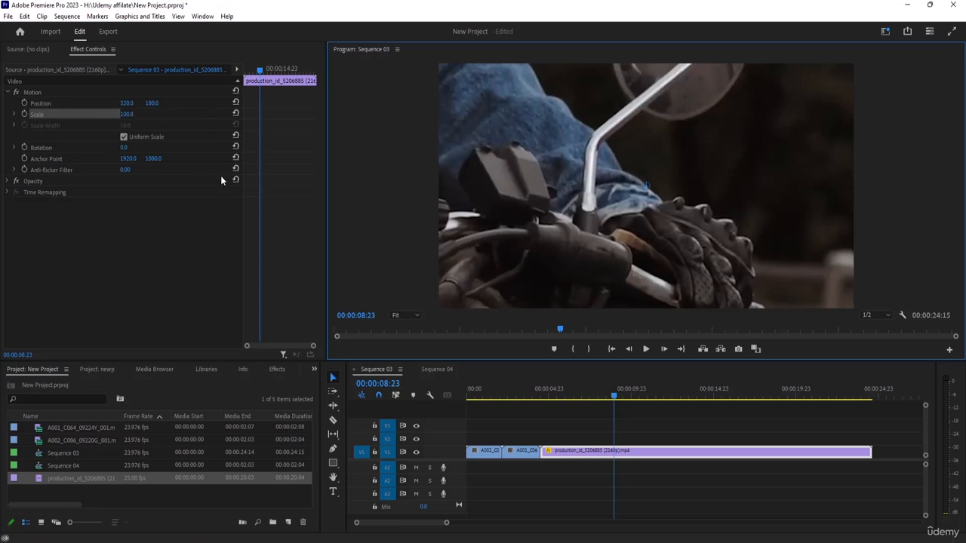
left_click(611, 398)
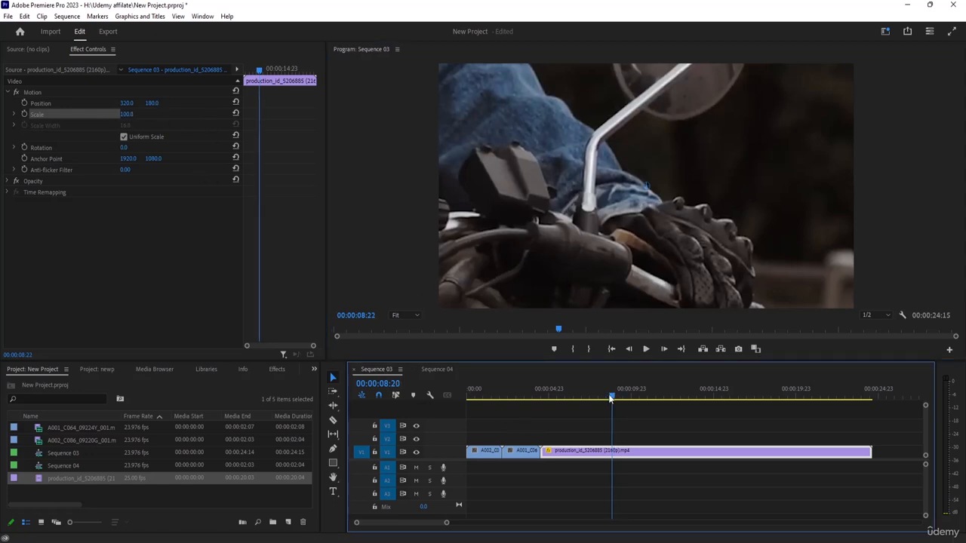
left_click_drag(611, 398, 584, 386)
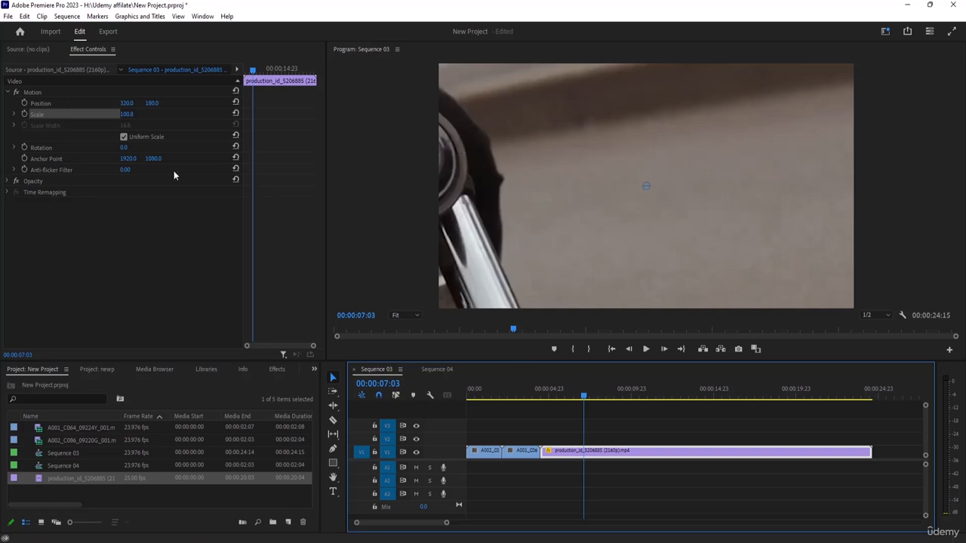
Step: Set the motorcycle clip's horizontal position to 500
left_click(129, 104)
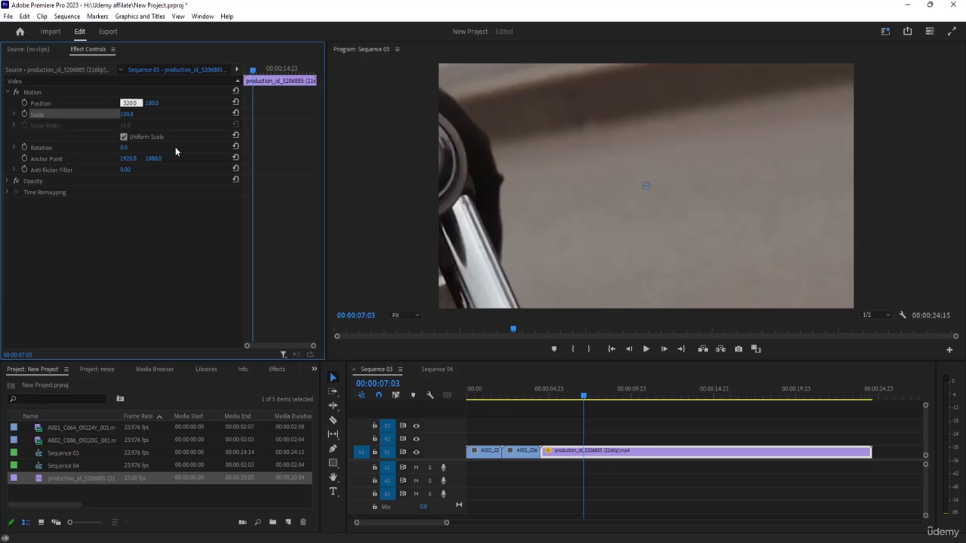
key("BackSpace")
key("BackSpace")
key("BackSpace")
type("500")
key("Return")
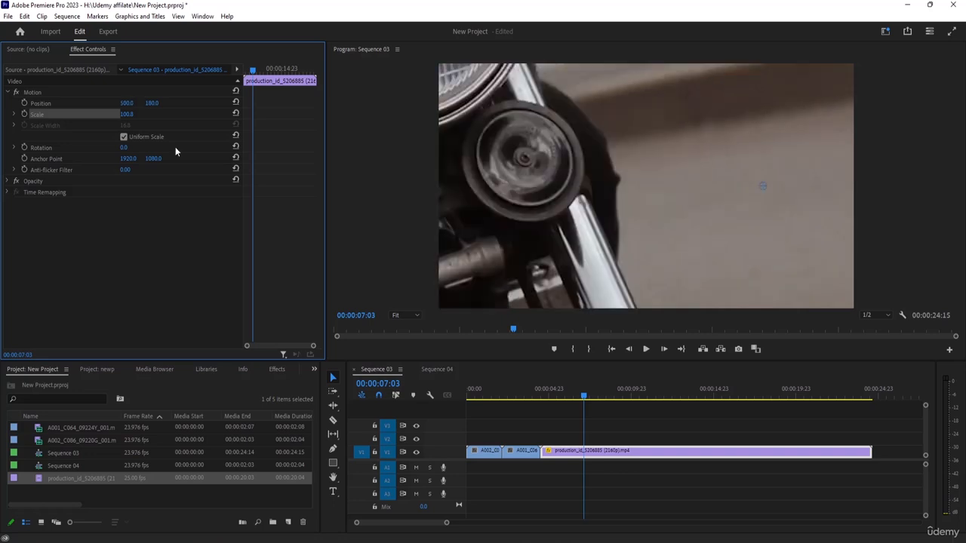
Step: Restore the motorcycle clip's horizontal position to 320
left_click(128, 102)
type("3200")
key("Return")
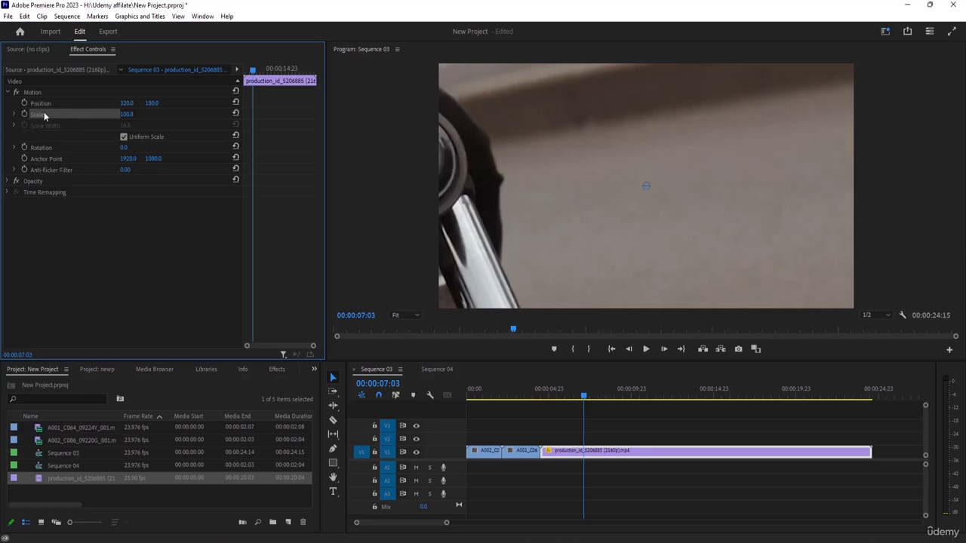
Step: Reduce the motorcycle clip's scale to 10.8 so its whole image fits inside the frame
left_click(128, 114)
key("BackSpace")
type(".")
key("Return")
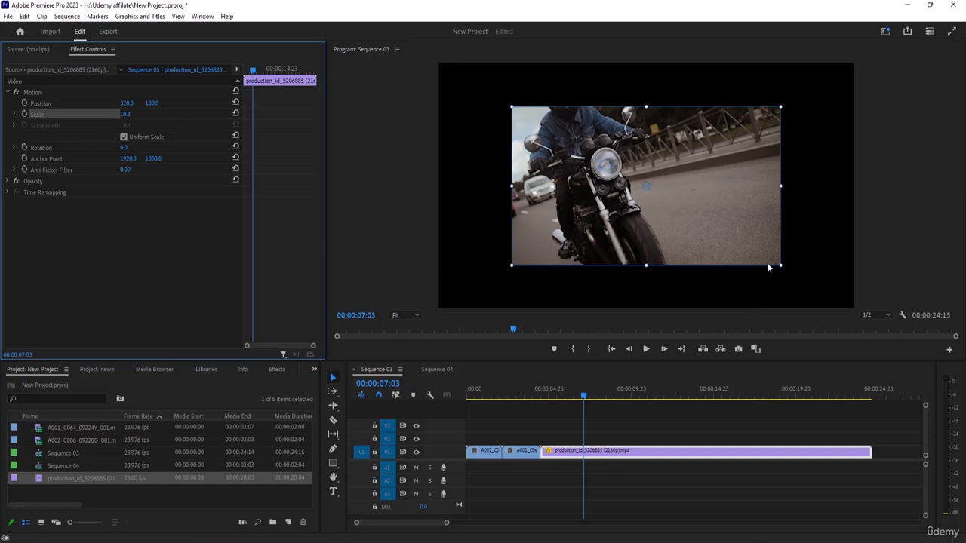
Step: Enlarge the motorcycle clip directly in the preview until it fills the frame, at a scale of about 16.6
mouse_move(780, 265)
left_mouse_down()
mouse_move(832, 297)
mouse_move(747, 242)
mouse_move(765, 239)
mouse_move(743, 241)
mouse_move(780, 254)
mouse_move(724, 233)
mouse_move(797, 280)
mouse_move(765, 273)
mouse_move(785, 265)
left_mouse_up()
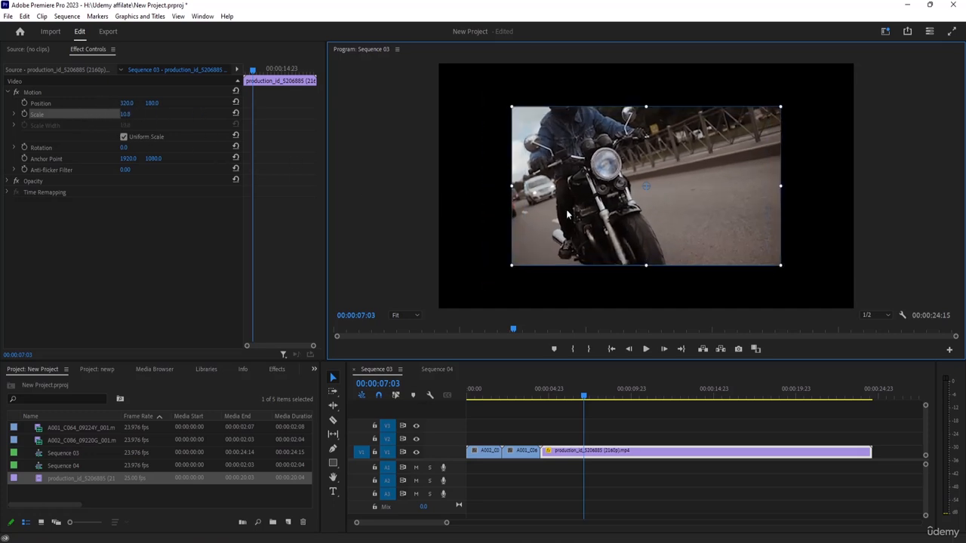
left_click_drag(782, 265, 848, 307)
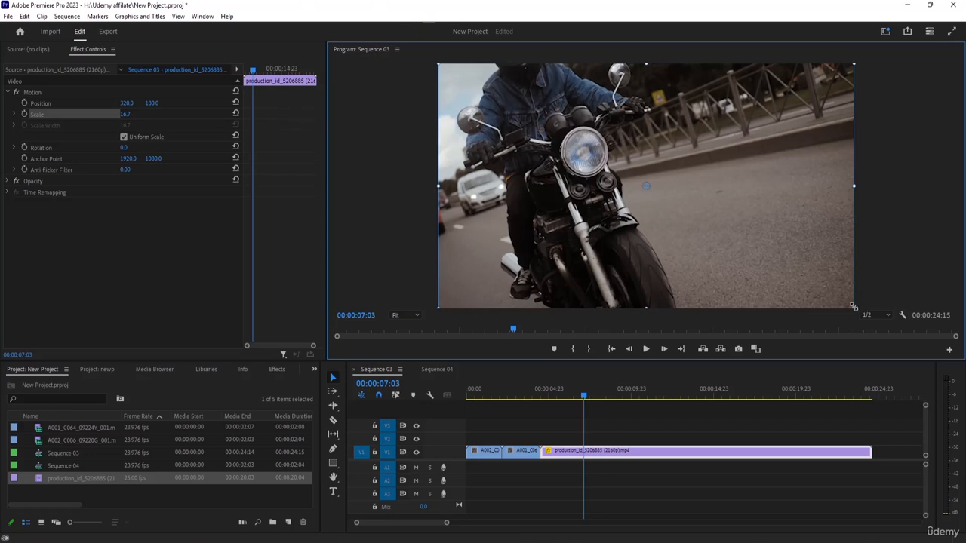
mouse_move(853, 307)
left_mouse_down()
mouse_move(882, 305)
mouse_move(865, 312)
left_mouse_up()
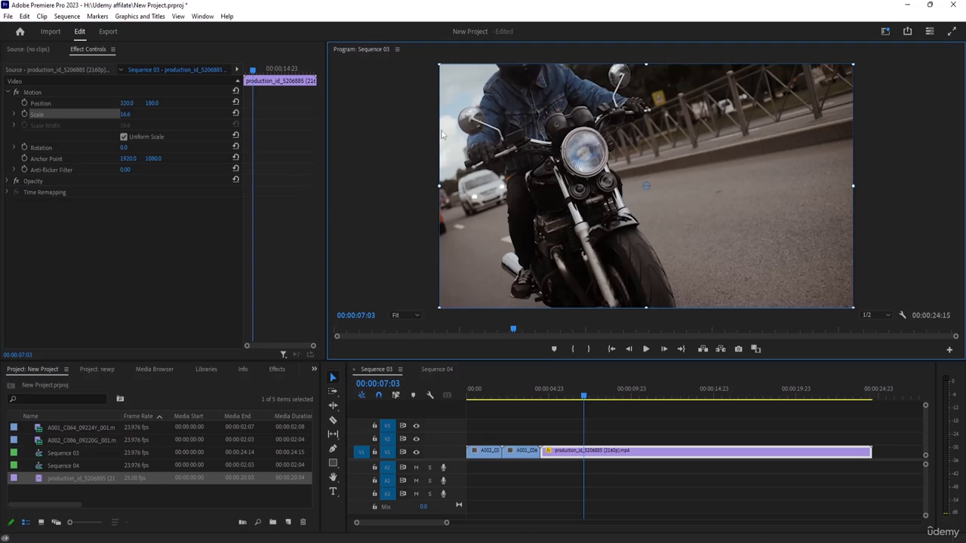
Step: Play Sequence 03 from its beginning to review the rescaled clip, stopping at 00:00:19:16
left_click_drag(584, 397, 451, 393)
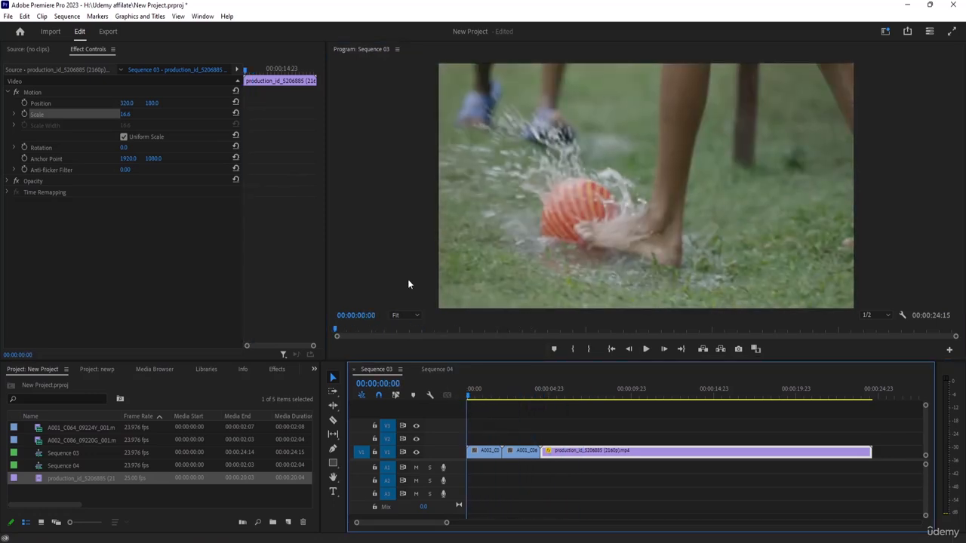
key("space")
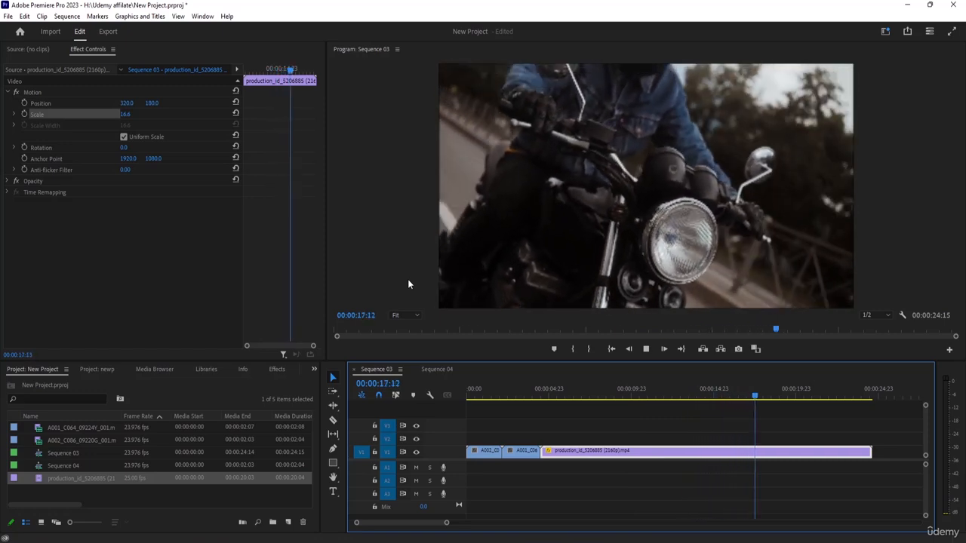
key("space")
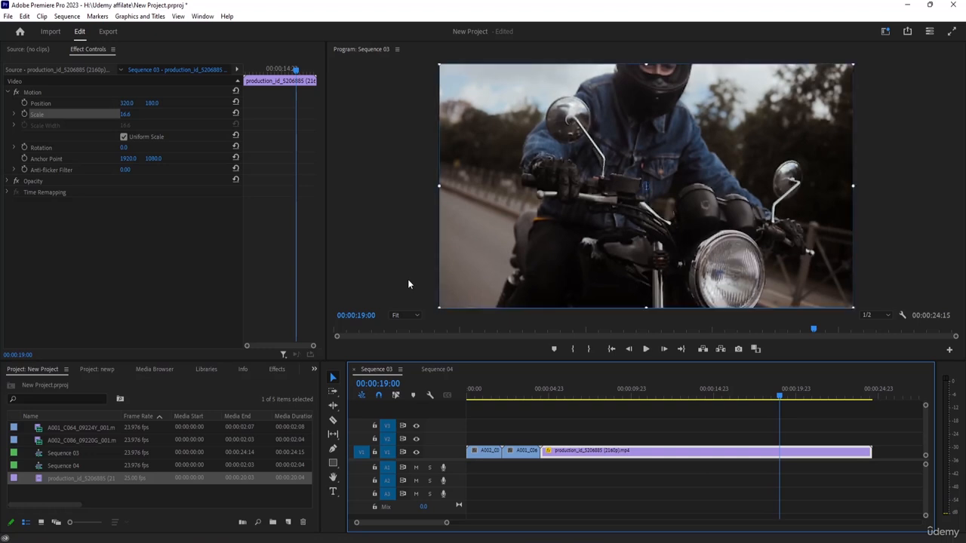
key("Left")
key("Left")
key("Left")
key("space")
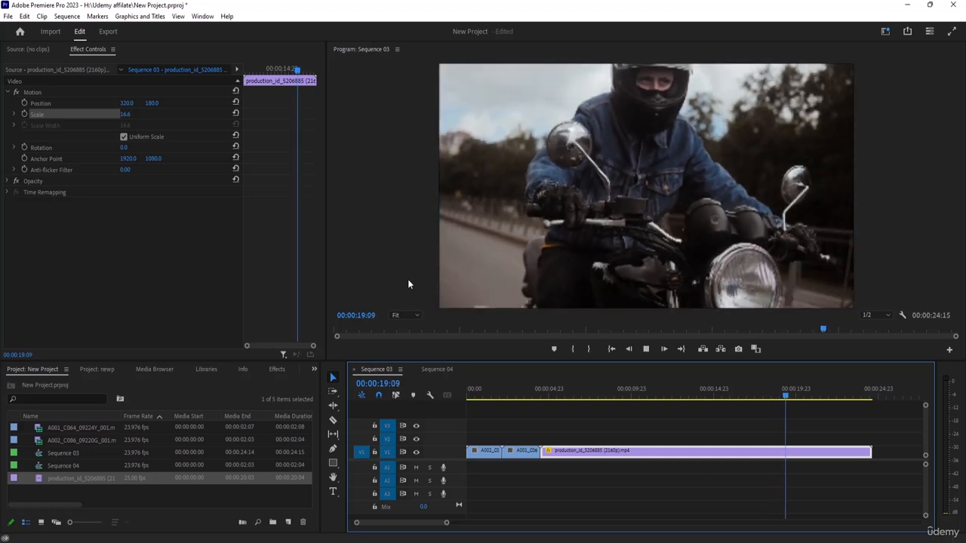
key("space")
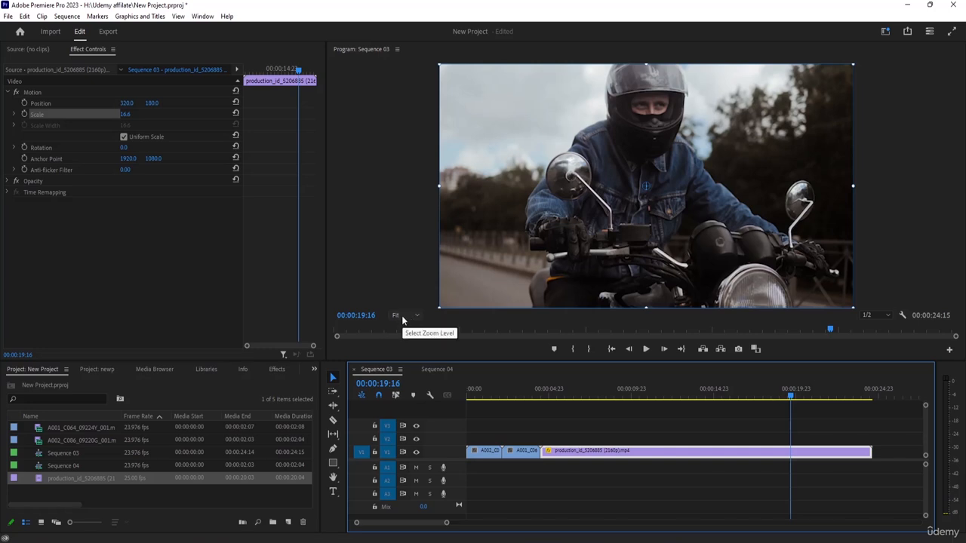
Step: Compare the Program monitor at 75%, 50% and 200% zoom, and return its zoom level to Fit
left_click(402, 317)
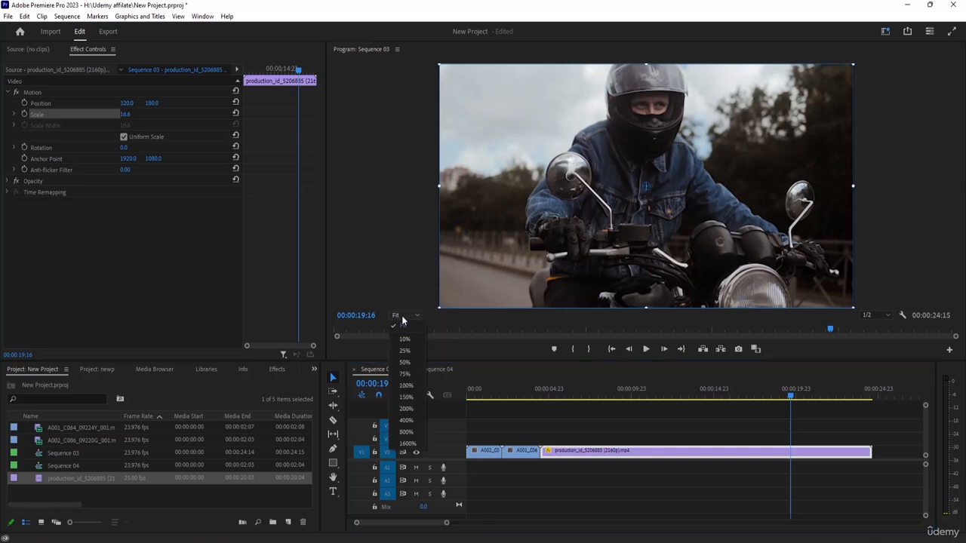
left_click(405, 374)
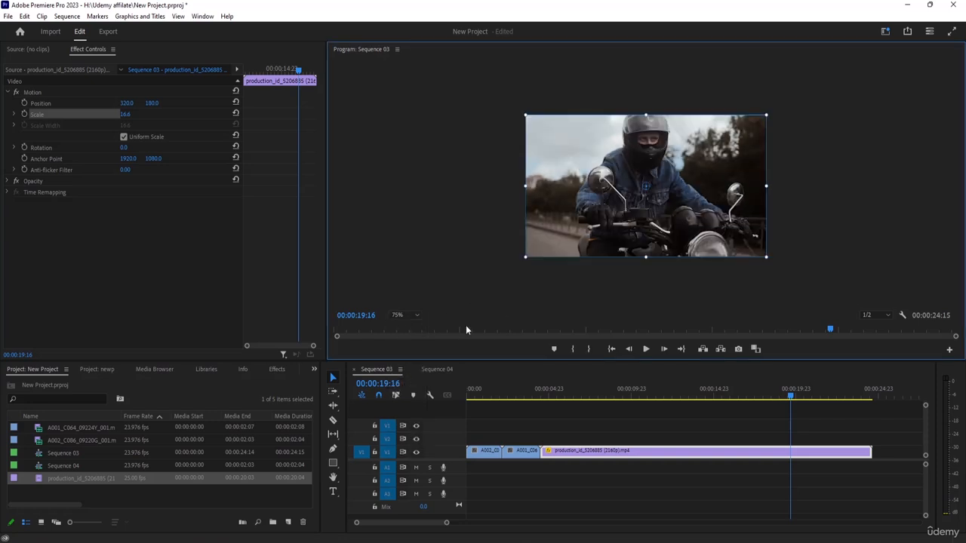
left_click(417, 314)
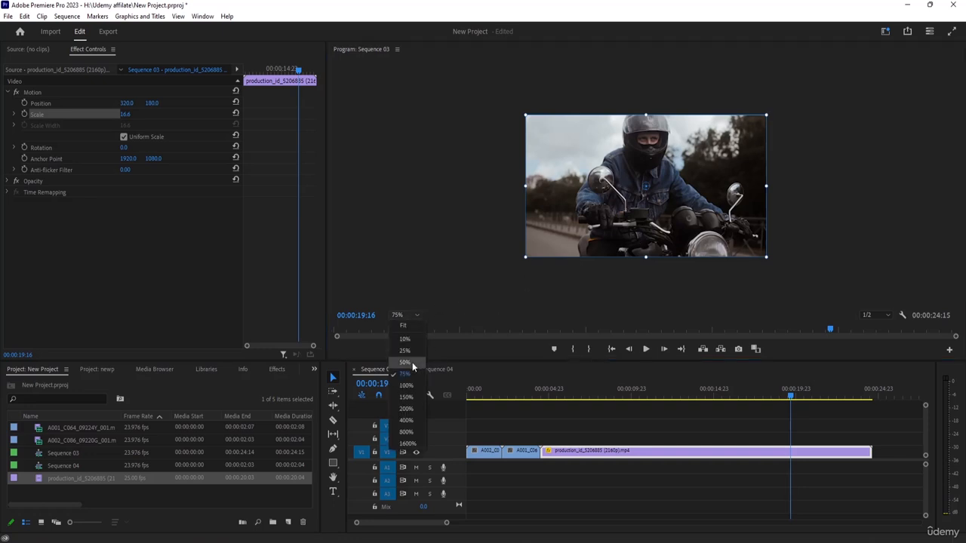
left_click(412, 362)
left_click(407, 316)
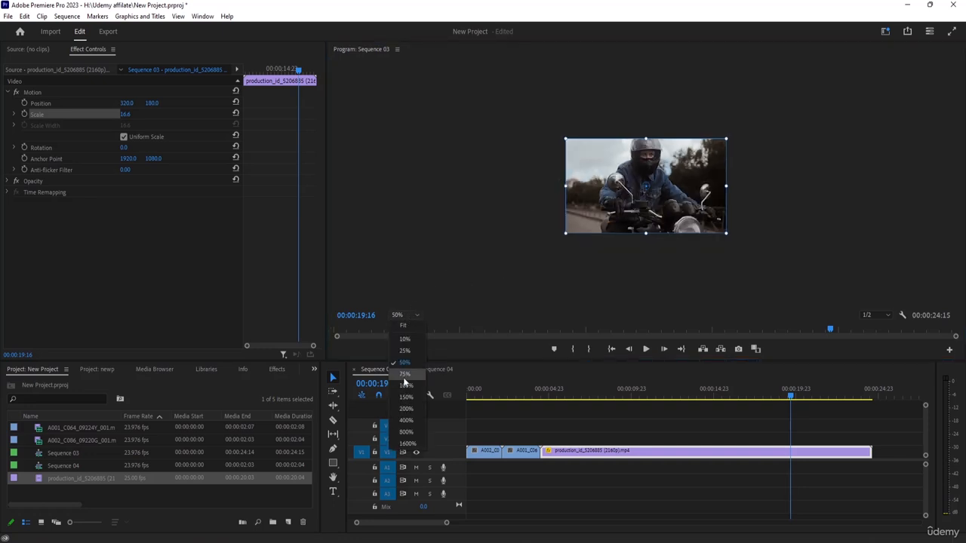
left_click(406, 408)
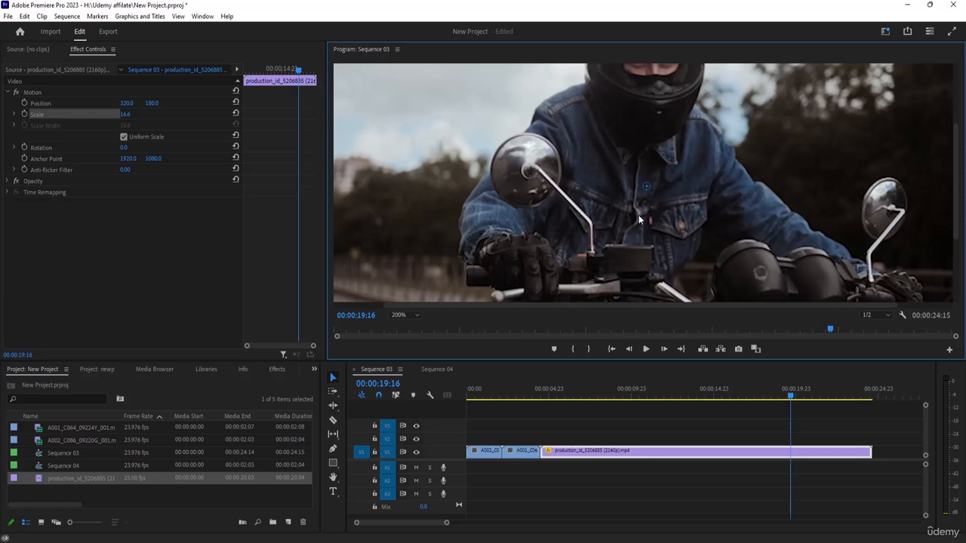
left_click(405, 315)
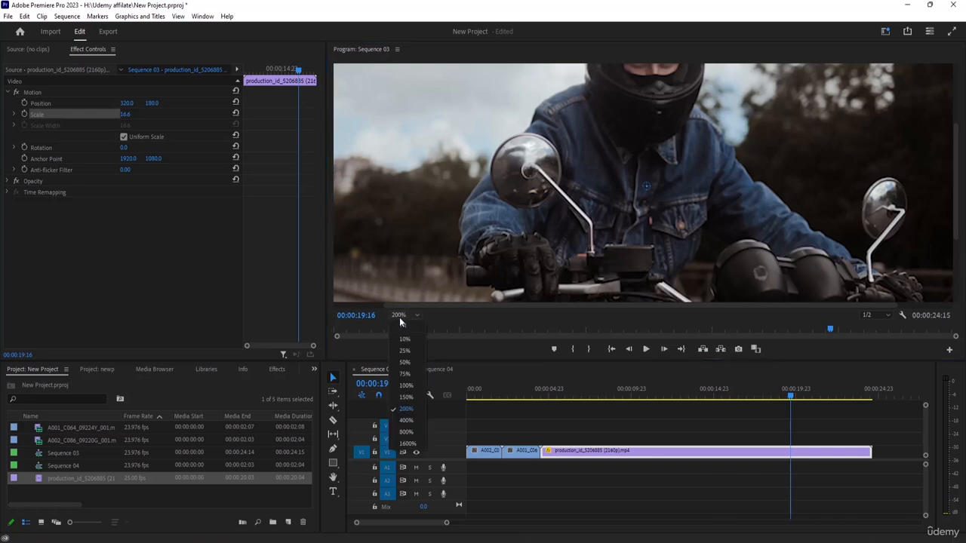
left_click(409, 325)
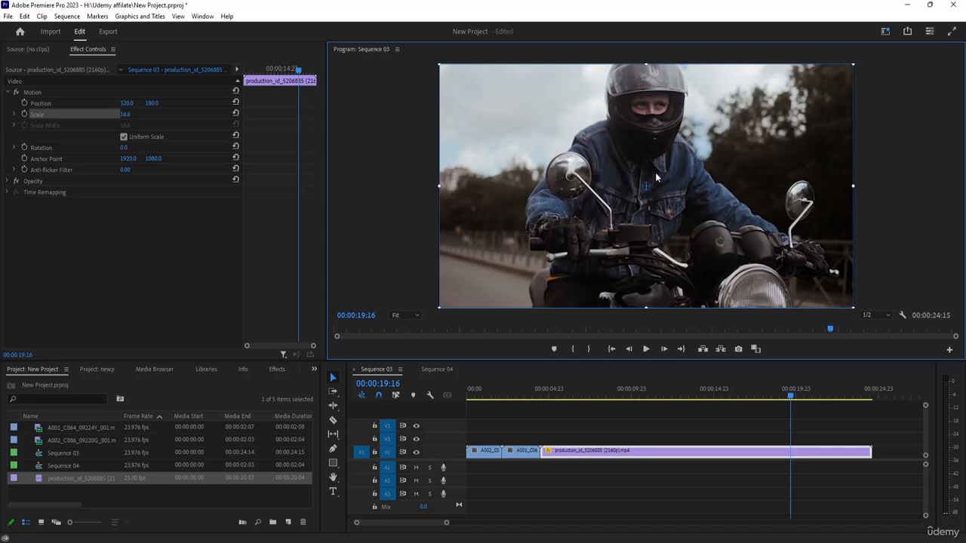
type("-")
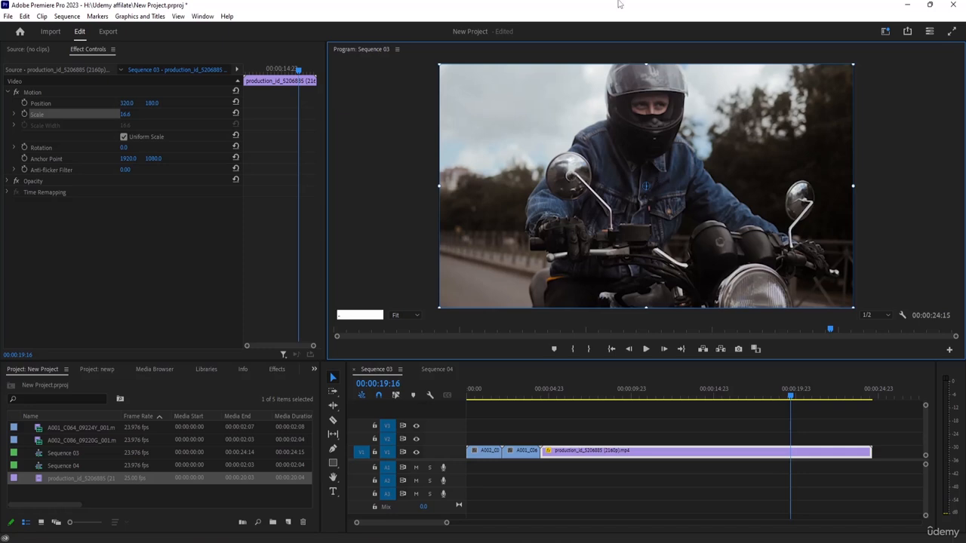